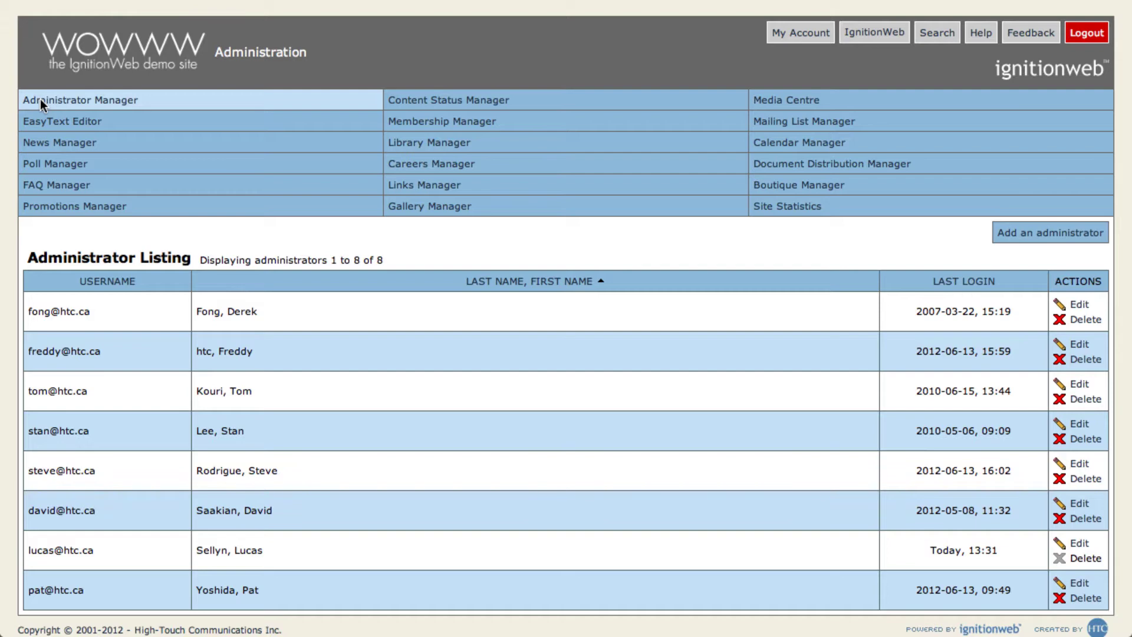
Step: Open the blank 'Add an administrator' form from the Administrator Listing
{"action": "left_click", "coordinate": [1007, 234]}
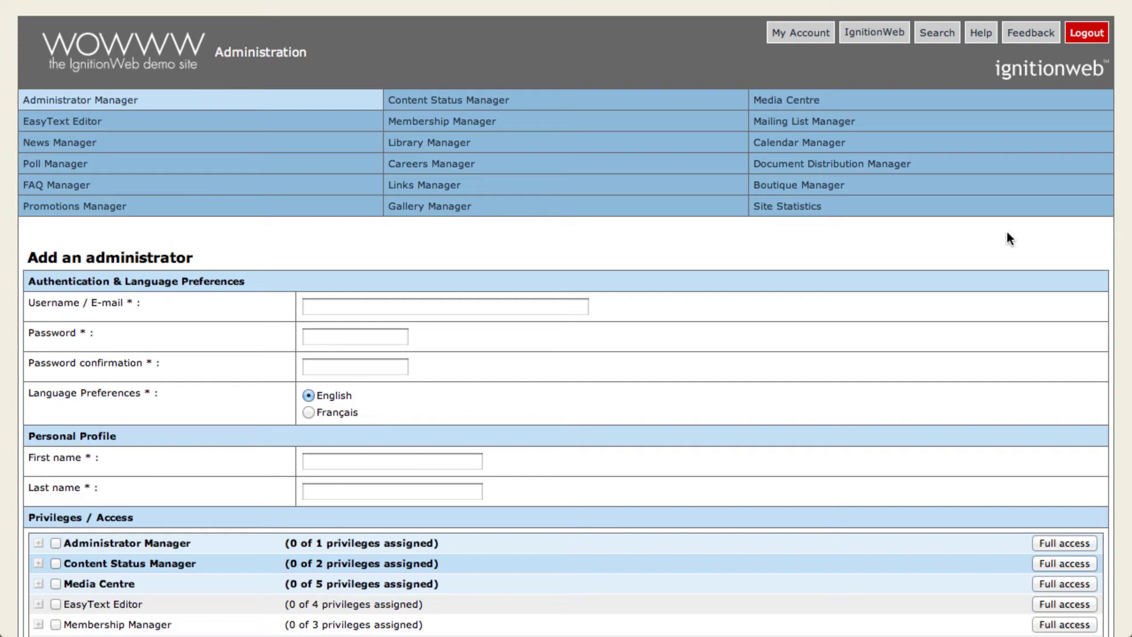
Step: Enter the new administrator's e-mail as the username, plus a matching password and confirmation
{"action": "left_click", "coordinate": [535, 308]}
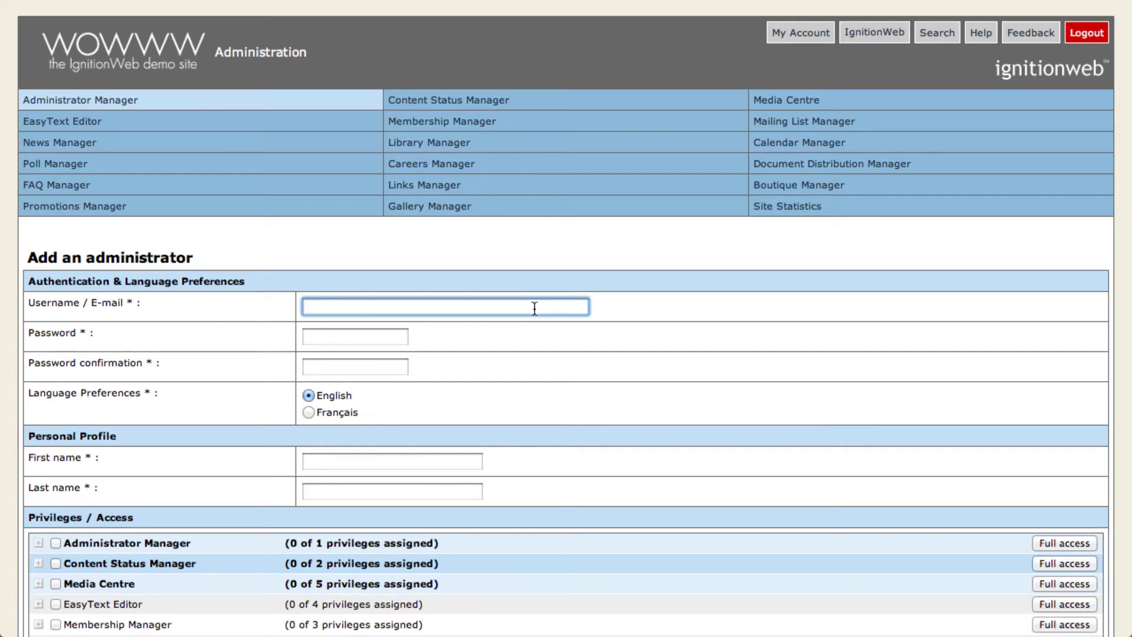
{"action": "key", "text": "Tab"}
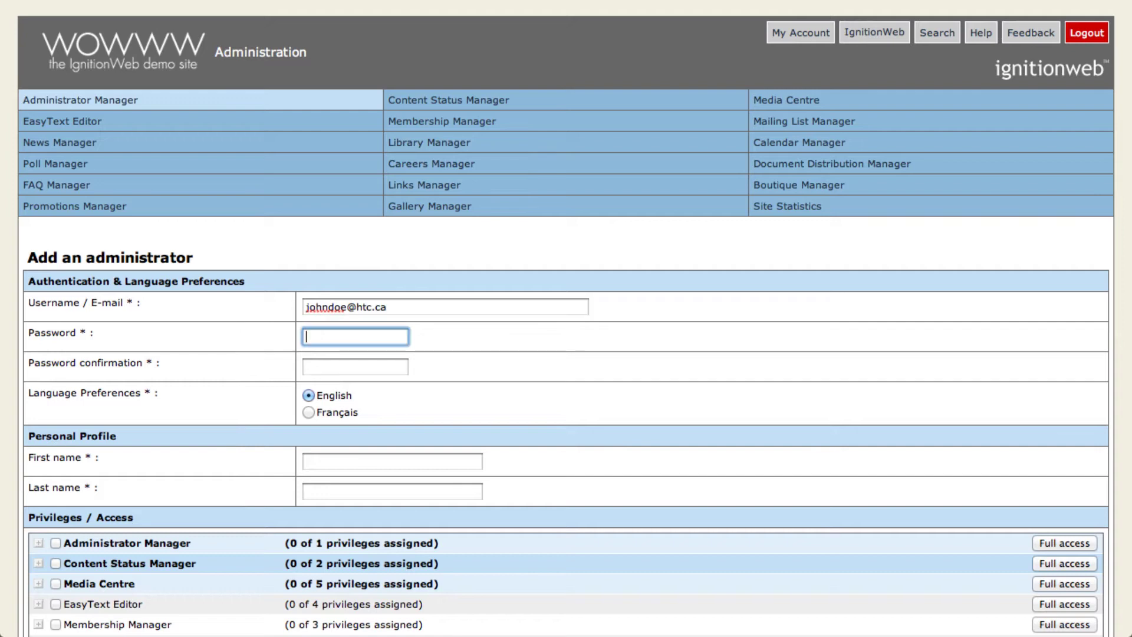
{"action": "type", "text": "******"}
{"action": "key", "text": "Tab"}
{"action": "type", "text": "******"}
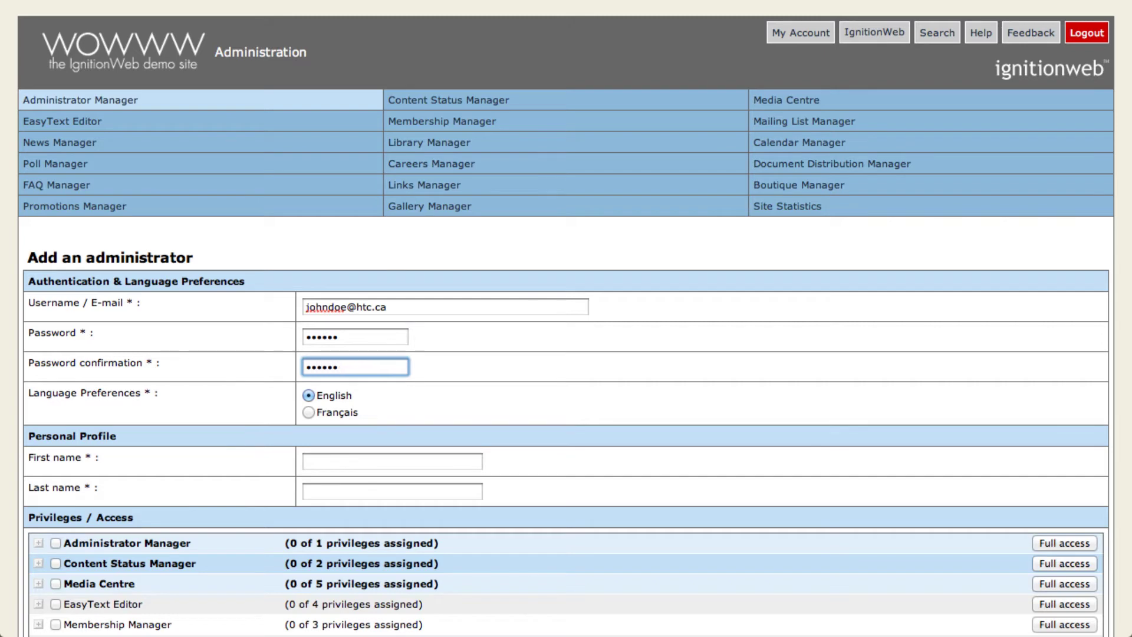
Step: Keep English as the language preference and fill in the administrator's first and last name
{"action": "left_click", "coordinate": [309, 396]}
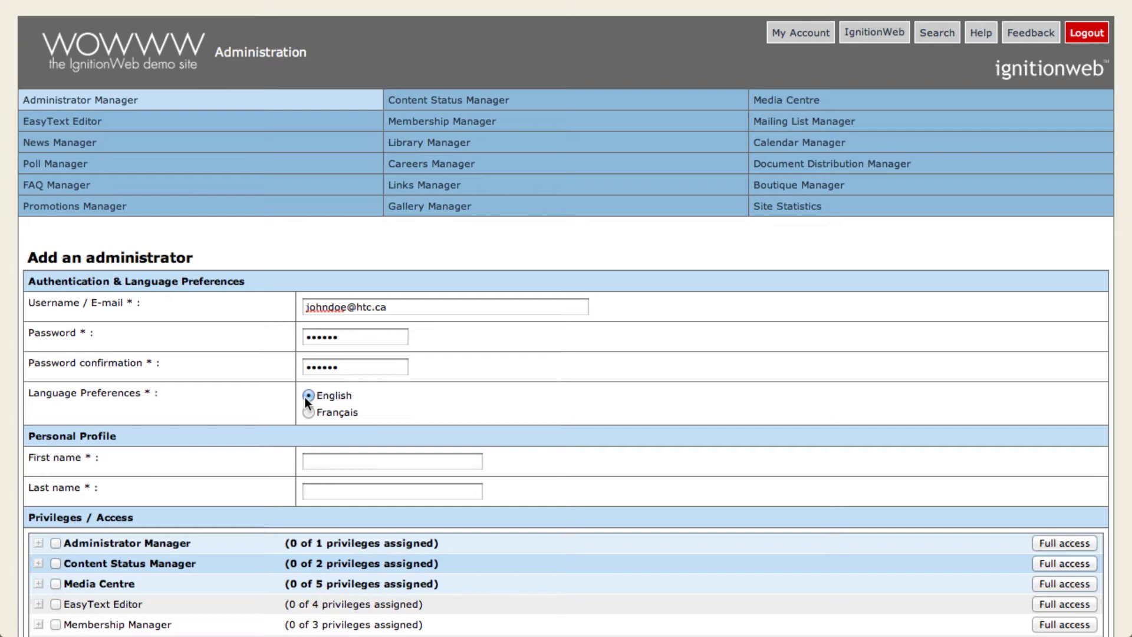
{"action": "left_click", "coordinate": [322, 458]}
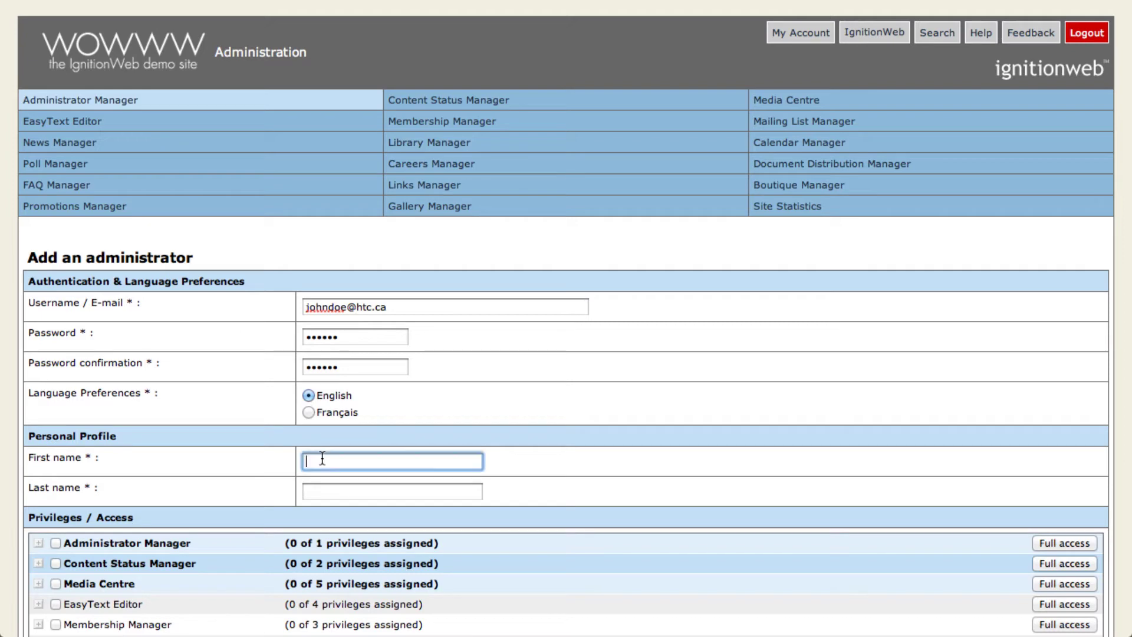
{"action": "type", "text": "John"}
{"action": "key", "text": "Tab"}
{"action": "type", "text": "Doe"}
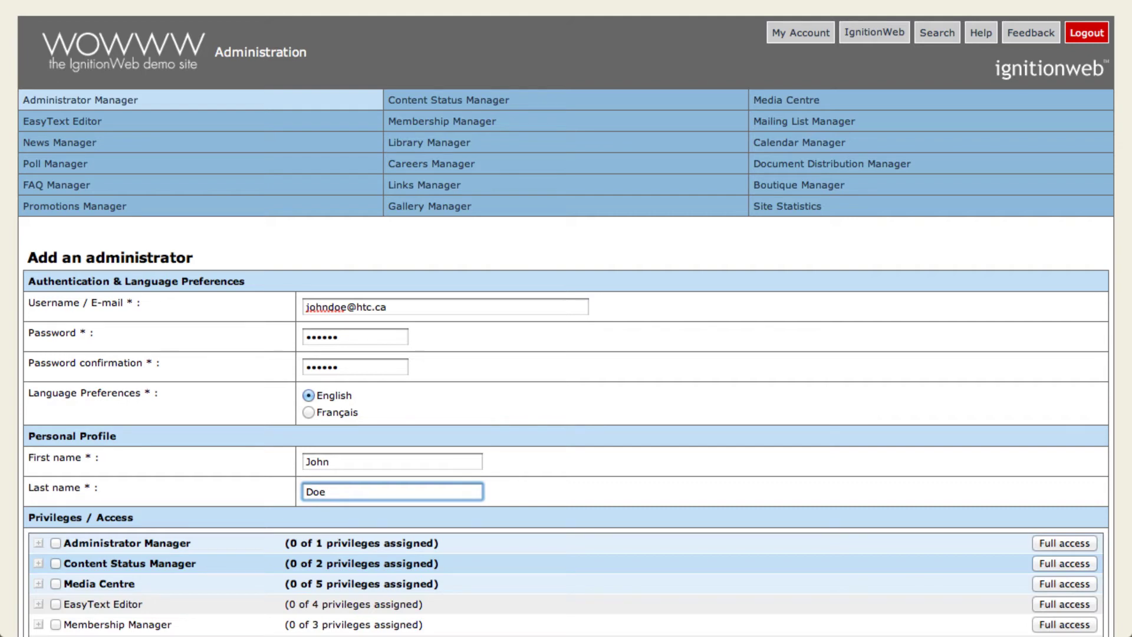
{"action": "scroll", "coordinate": [566, 354], "scroll_direction": "down", "scroll_amount": 5}
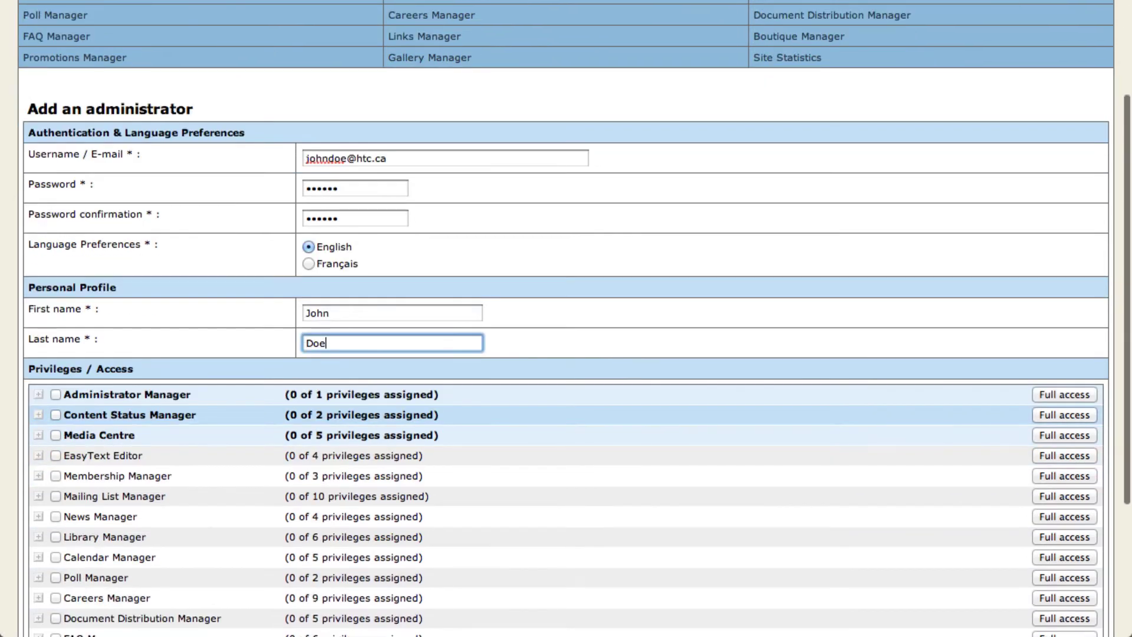
Step: Grant full Mailing List Manager access except Delete templates, then save the new administrator
{"action": "scroll", "coordinate": [566, 354], "scroll_direction": "down", "scroll_amount": 7}
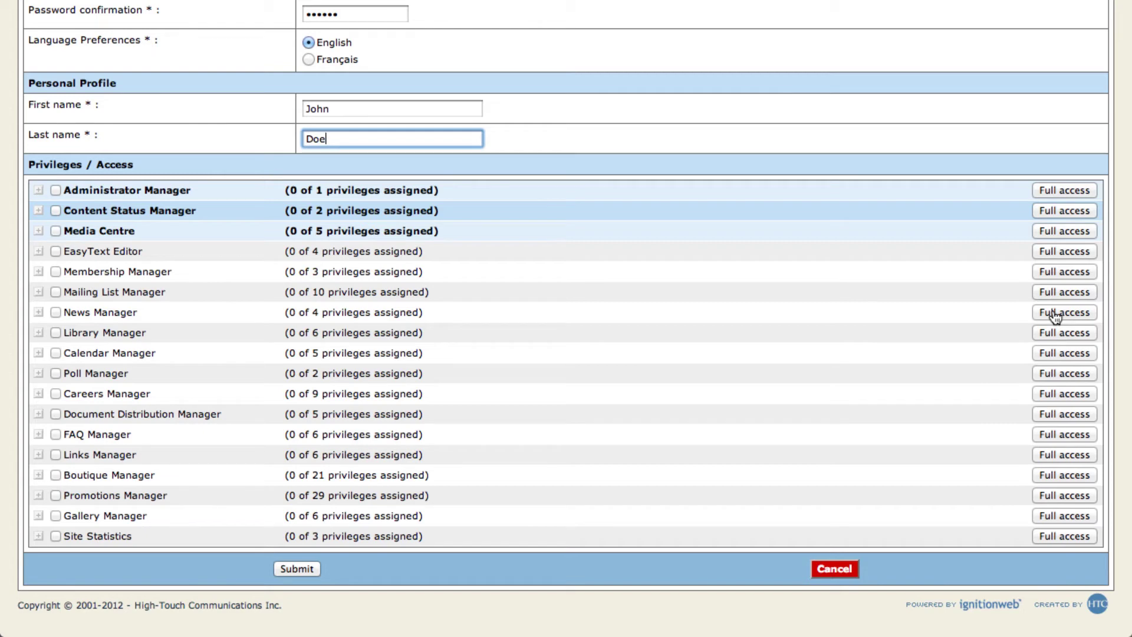
{"action": "left_click", "coordinate": [1058, 294]}
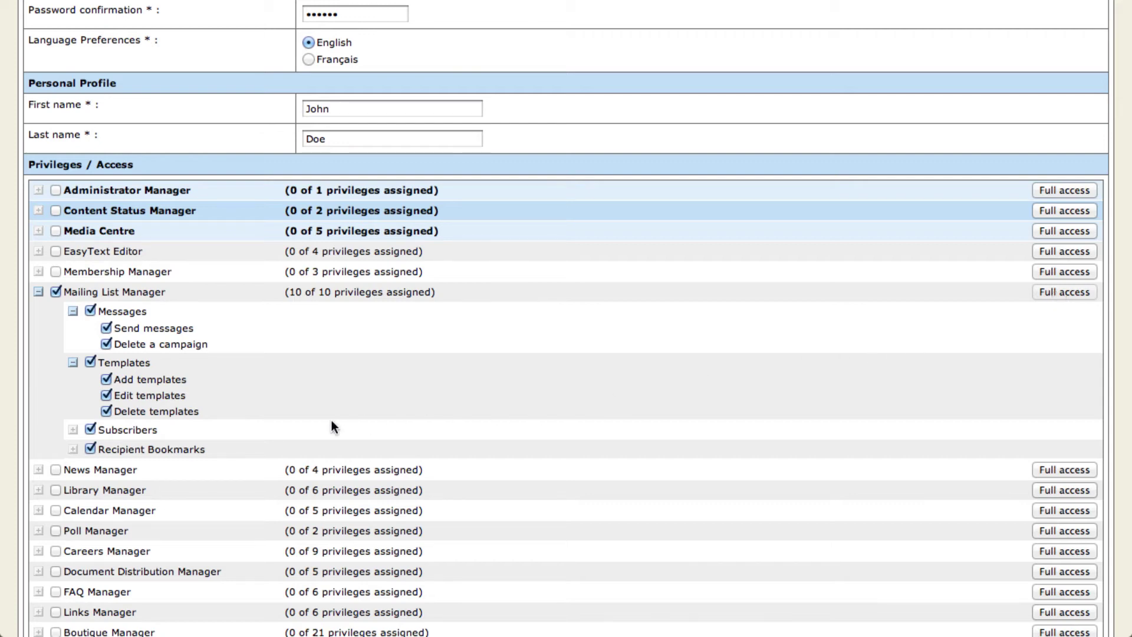
{"action": "left_click", "coordinate": [107, 411]}
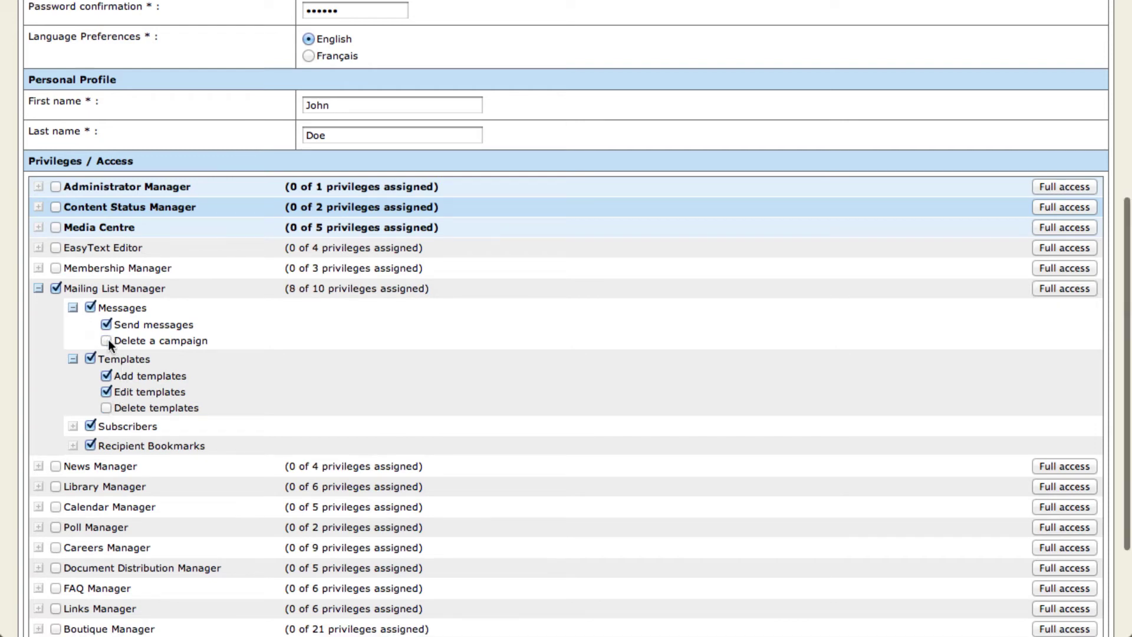
{"action": "scroll", "coordinate": [108, 344], "scroll_direction": "down", "scroll_amount": 5}
{"action": "left_click", "coordinate": [281, 567]}
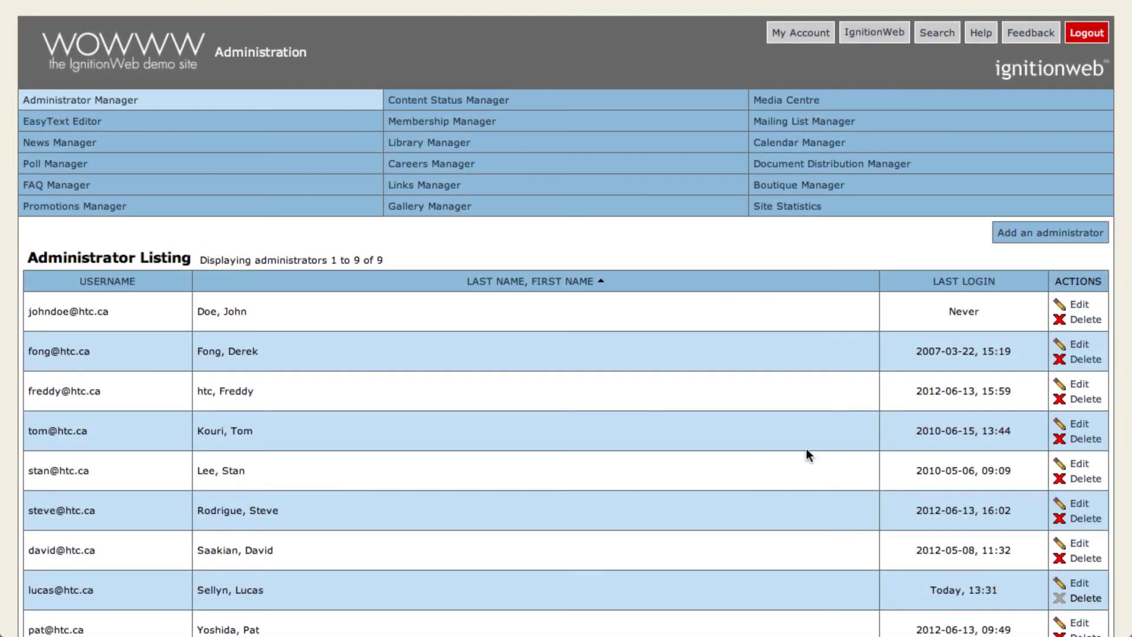
Step: Edit the new administrator, granting full Administrator, Content Status, Media Centre, EasyText, Membership, Mailing List and Library access
{"action": "left_click", "coordinate": [1079, 306]}
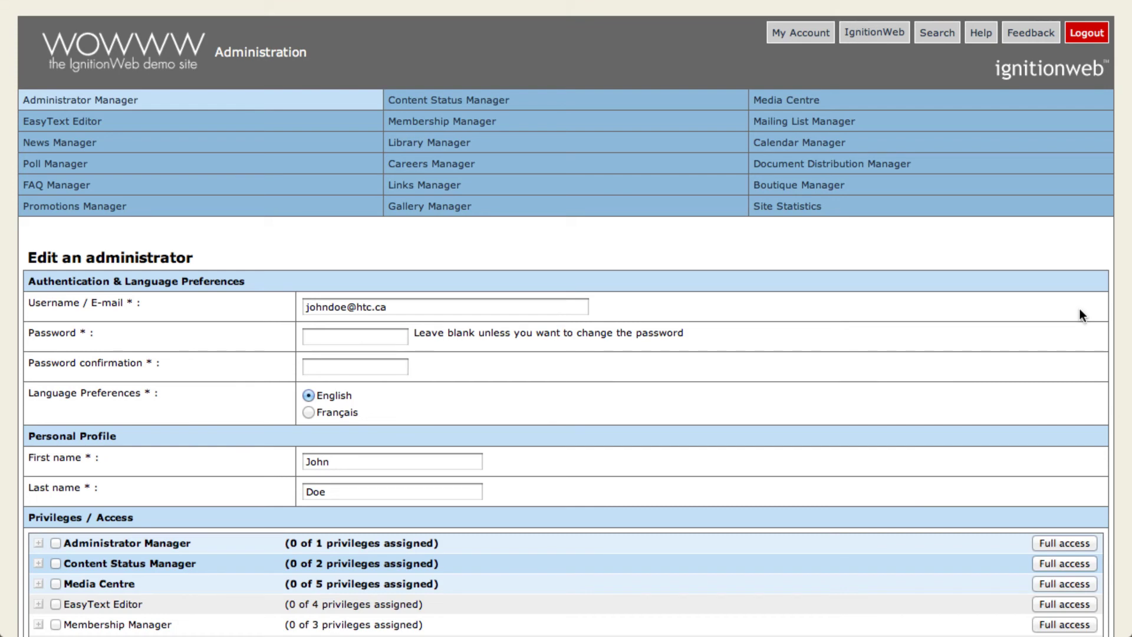
{"action": "scroll", "coordinate": [1079, 309], "scroll_direction": "down", "scroll_amount": 6}
{"action": "left_click", "coordinate": [1065, 189]}
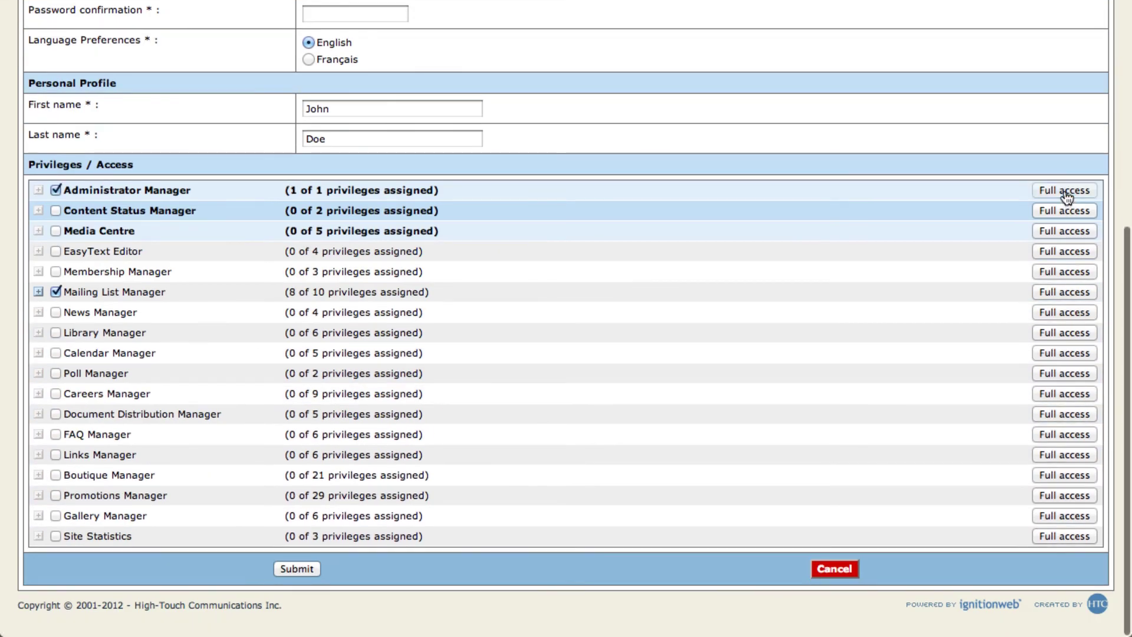
{"action": "left_click", "coordinate": [1065, 211]}
{"action": "left_click", "coordinate": [1065, 246]}
{"action": "left_click", "coordinate": [1066, 331]}
{"action": "left_click", "coordinate": [1079, 403]}
{"action": "scroll", "coordinate": [1079, 404], "scroll_direction": "down", "scroll_amount": 1}
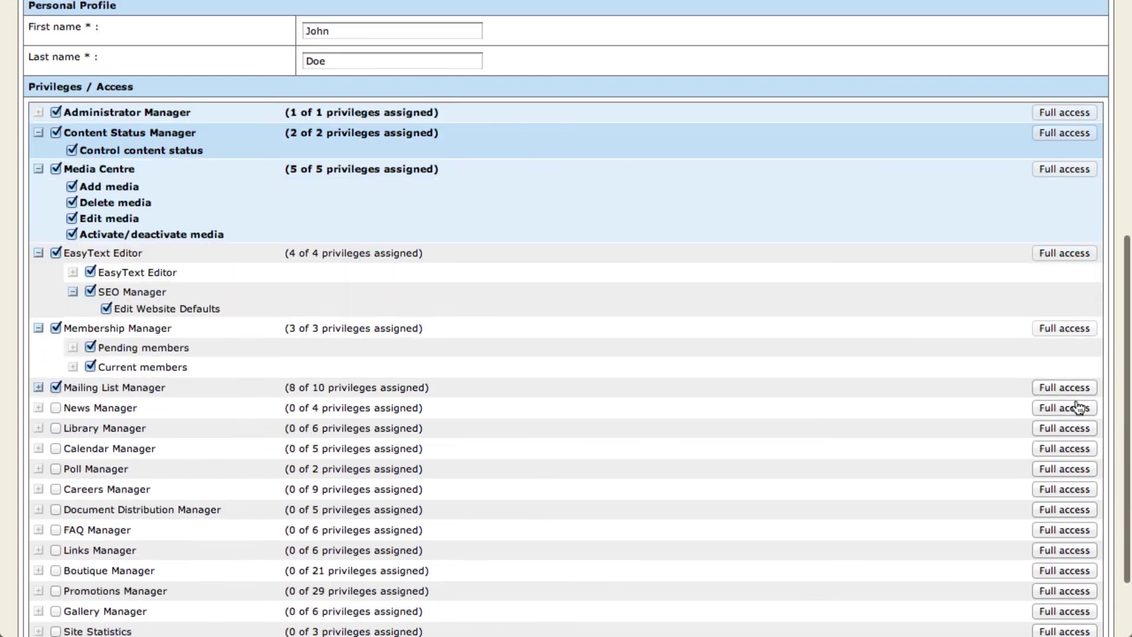
{"action": "left_click", "coordinate": [1079, 387]}
{"action": "scroll", "coordinate": [1076, 436], "scroll_direction": "down", "scroll_amount": 2}
{"action": "scroll", "coordinate": [1074, 429], "scroll_direction": "down", "scroll_amount": 3}
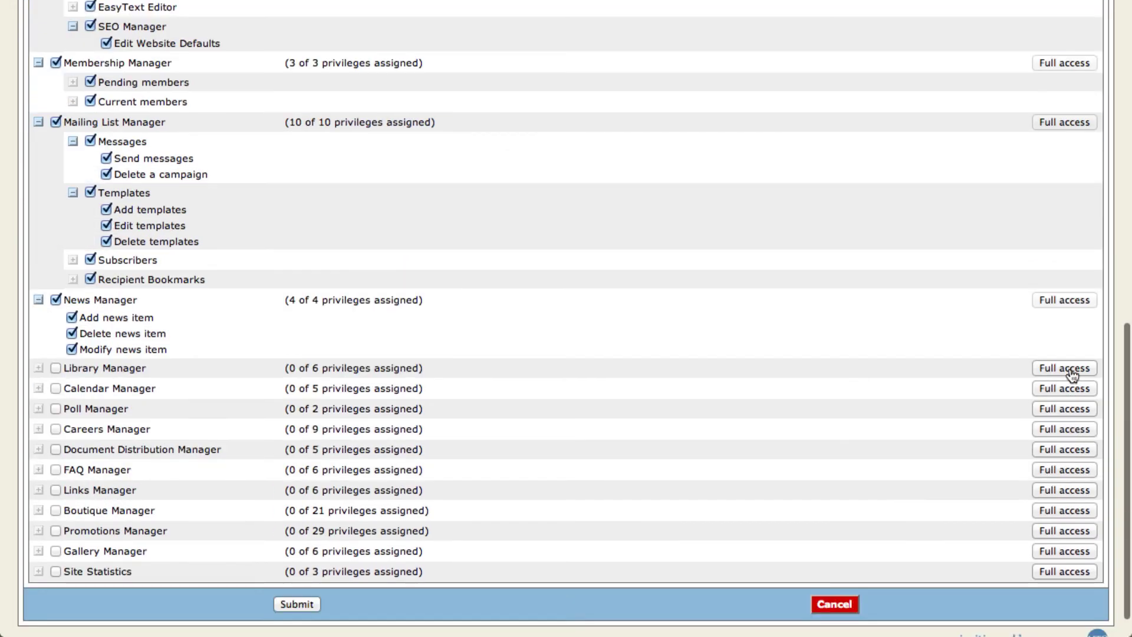
{"action": "left_click", "coordinate": [1070, 369]}
Step: Grant full access to Calendar, Poll, Careers, Document Distribution, FAQ, Links and Boutique Managers
{"action": "left_click", "coordinate": [1070, 472]}
{"action": "left_click", "coordinate": [1077, 553]}
{"action": "left_click", "coordinate": [1062, 589]}
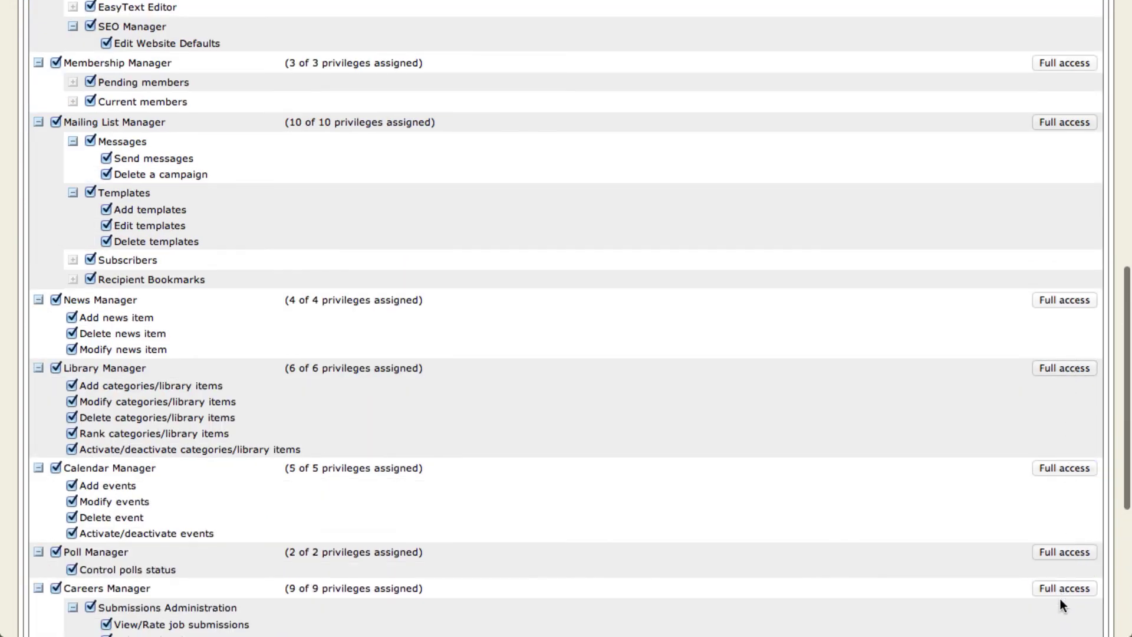
{"action": "scroll", "coordinate": [1060, 599], "scroll_direction": "down", "scroll_amount": 4}
{"action": "left_click", "coordinate": [1057, 536]}
{"action": "scroll", "coordinate": [1061, 548], "scroll_direction": "down", "scroll_amount": 3}
{"action": "left_click", "coordinate": [1068, 435]}
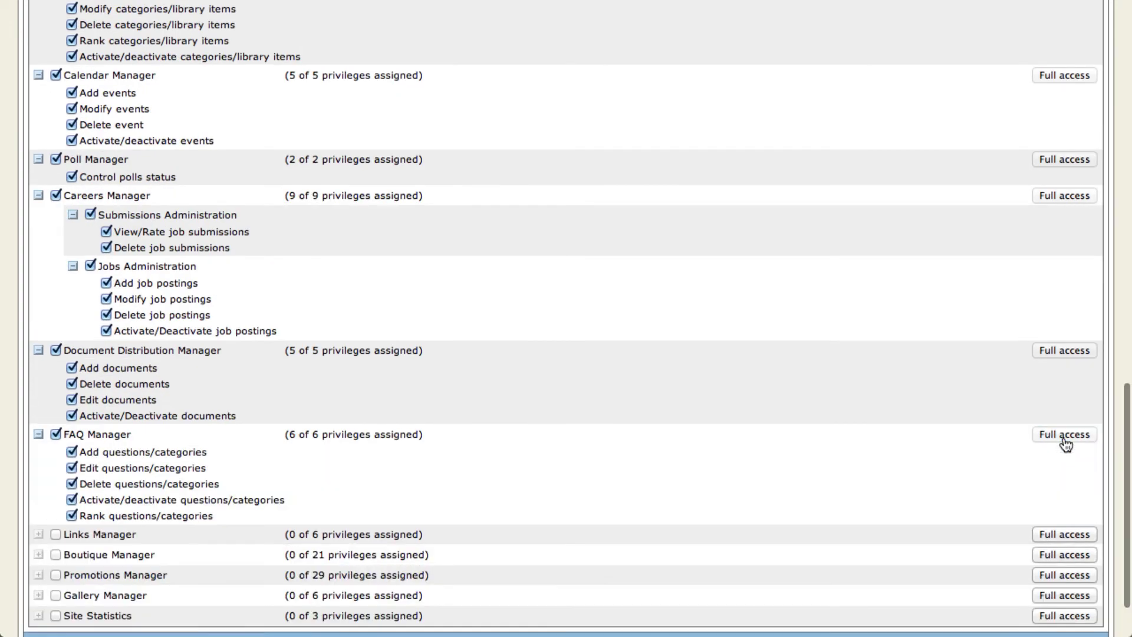
{"action": "scroll", "coordinate": [1068, 495], "scroll_direction": "down", "scroll_amount": 3}
{"action": "left_click", "coordinate": [1066, 457]}
{"action": "scroll", "coordinate": [1066, 508], "scroll_direction": "down", "scroll_amount": 3}
{"action": "left_click", "coordinate": [1064, 475]}
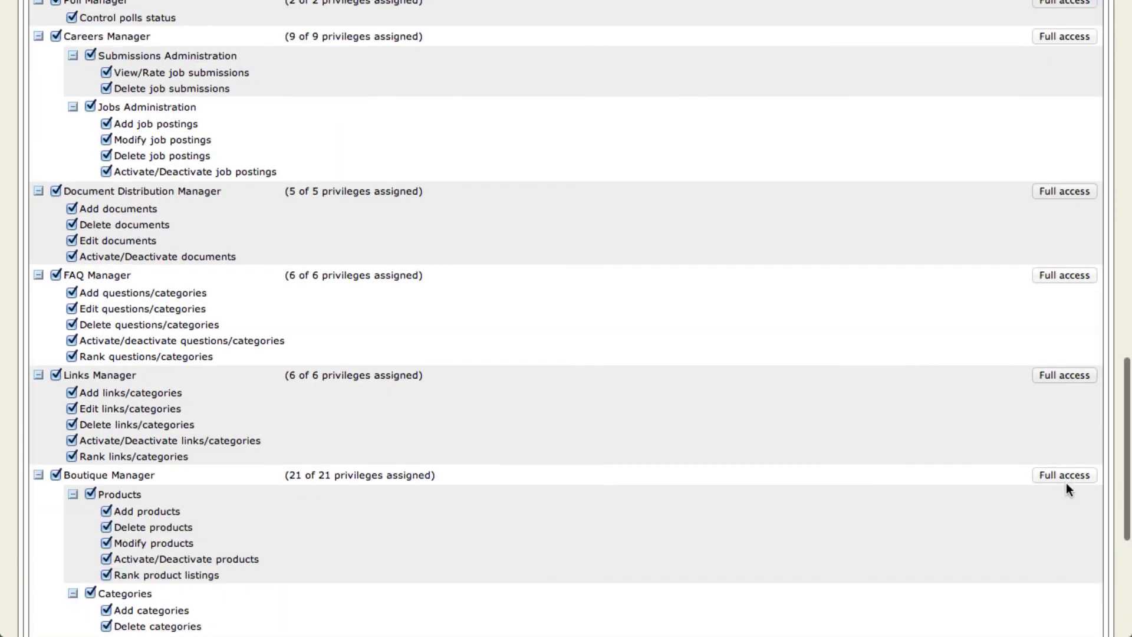
Step: Grant full Promotions Manager, Gallery Manager and Site Statistics access, then submit the changes
{"action": "scroll", "coordinate": [1067, 489], "scroll_direction": "down", "scroll_amount": 3}
{"action": "left_click", "coordinate": [1067, 496]}
{"action": "scroll", "coordinate": [1055, 531], "scroll_direction": "down", "scroll_amount": 4}
{"action": "scroll", "coordinate": [1059, 527], "scroll_direction": "down", "scroll_amount": 3}
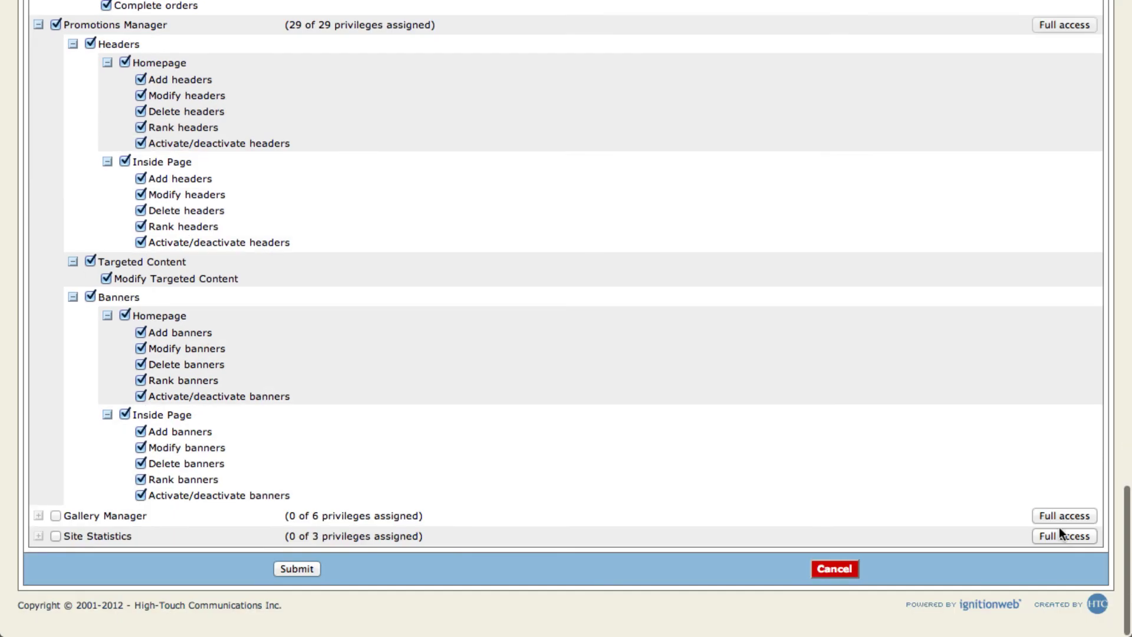
{"action": "left_click", "coordinate": [1058, 518]}
{"action": "scroll", "coordinate": [1056, 525], "scroll_direction": "down", "scroll_amount": 3}
{"action": "left_click", "coordinate": [1061, 536]}
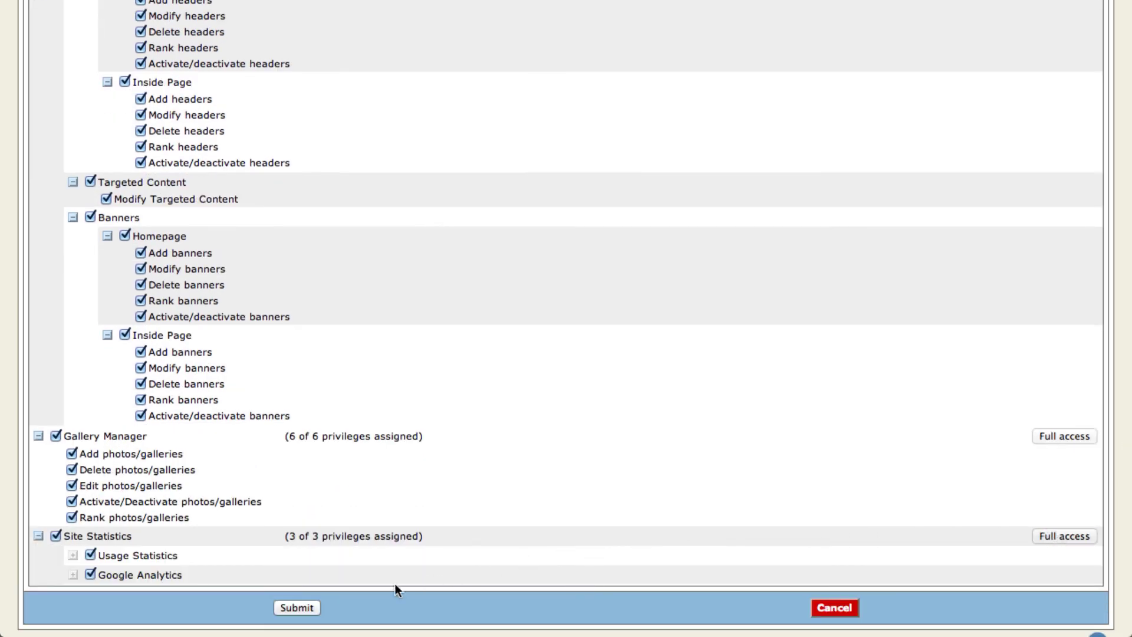
{"action": "left_click", "coordinate": [312, 608]}
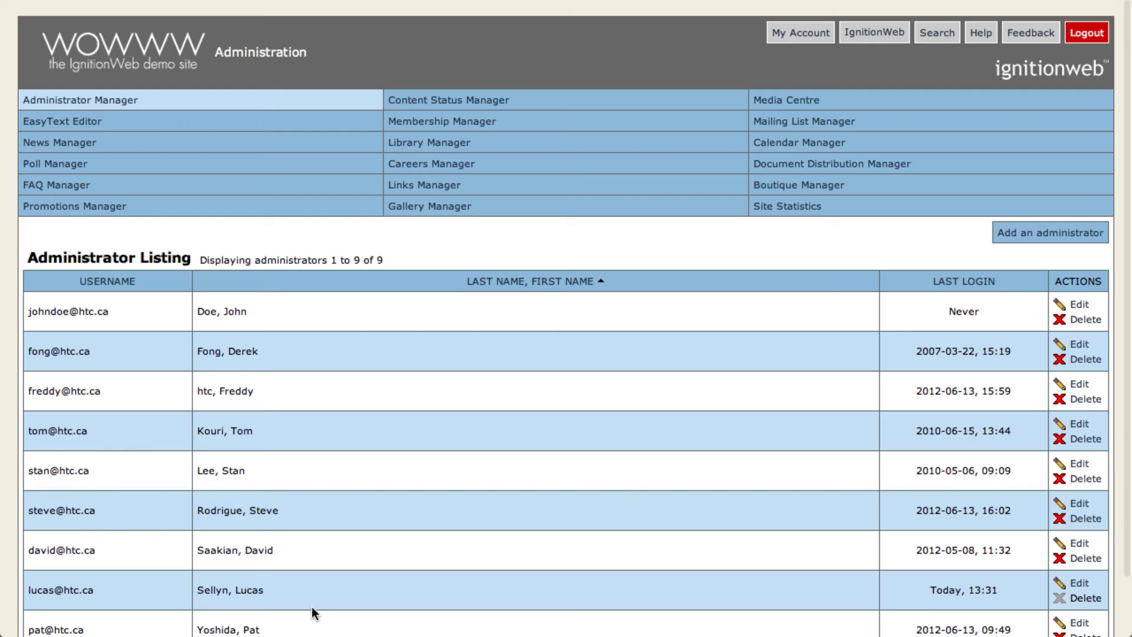